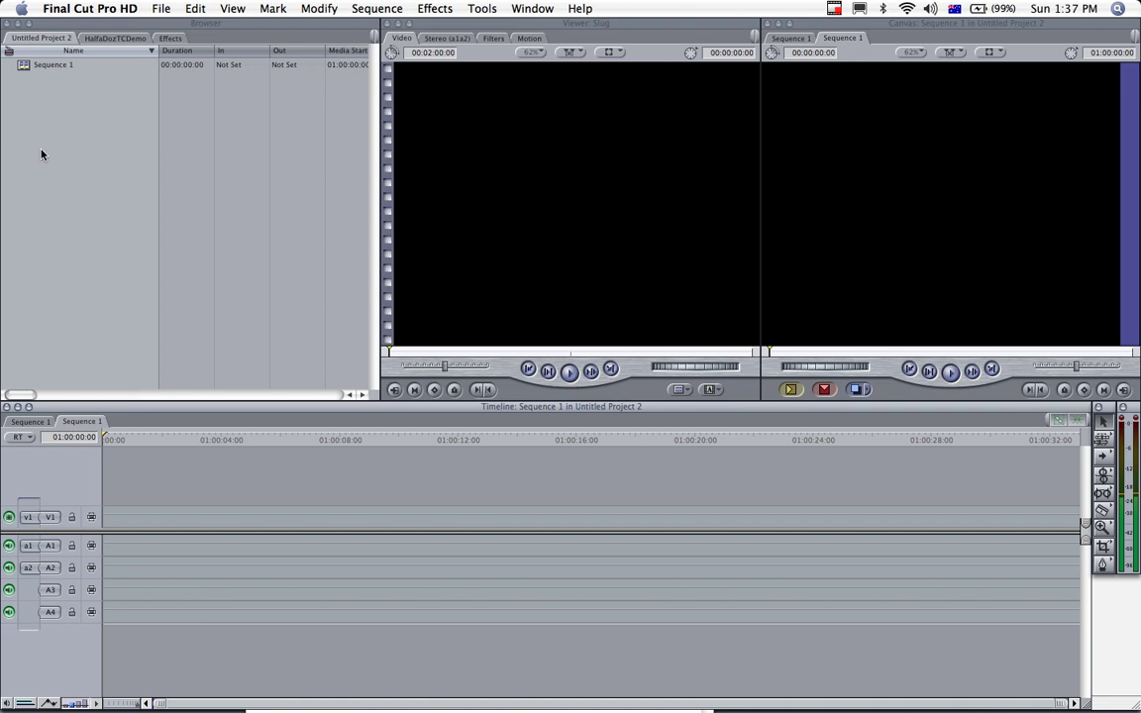
Import the clip HalfaDozenNoTC.dv into the project through Import > Files
ctrl+click(45, 118)
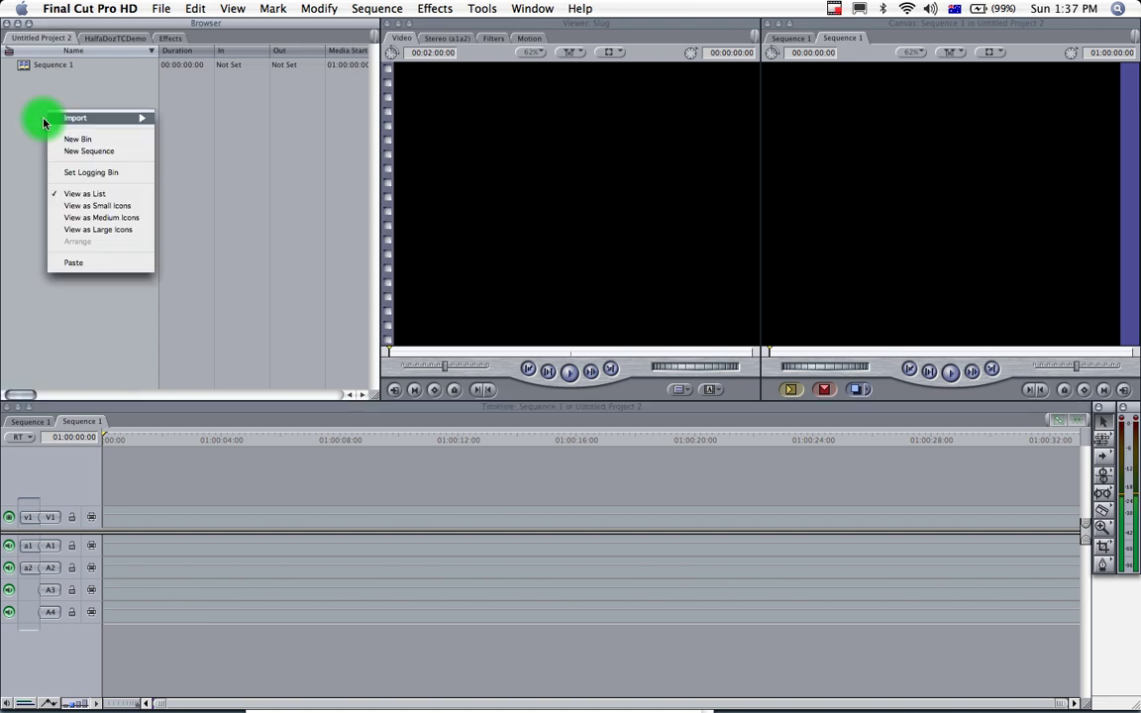
mouse_move(95, 121)
click(184, 118)
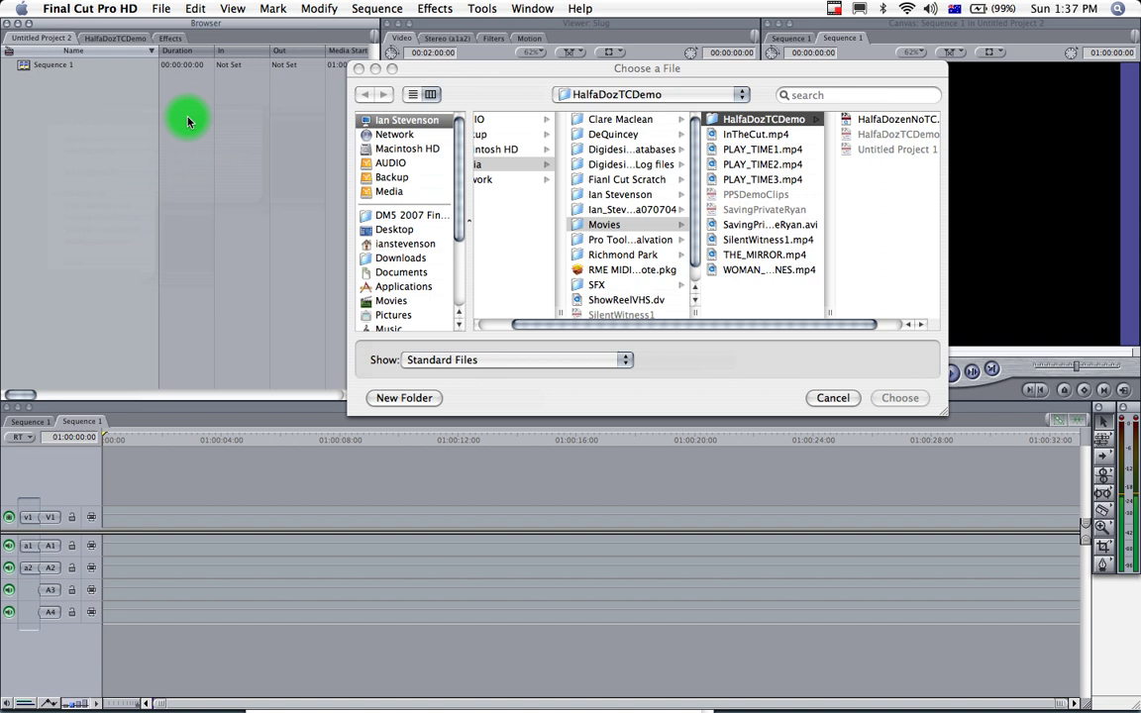
click(887, 120)
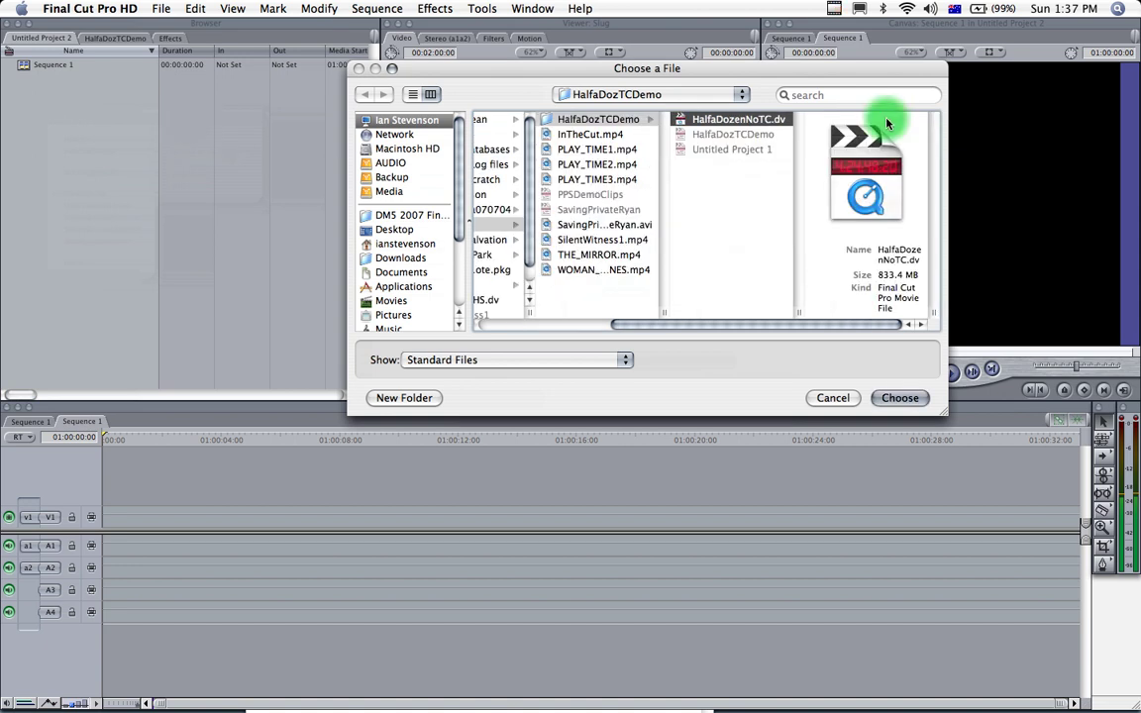
click(891, 398)
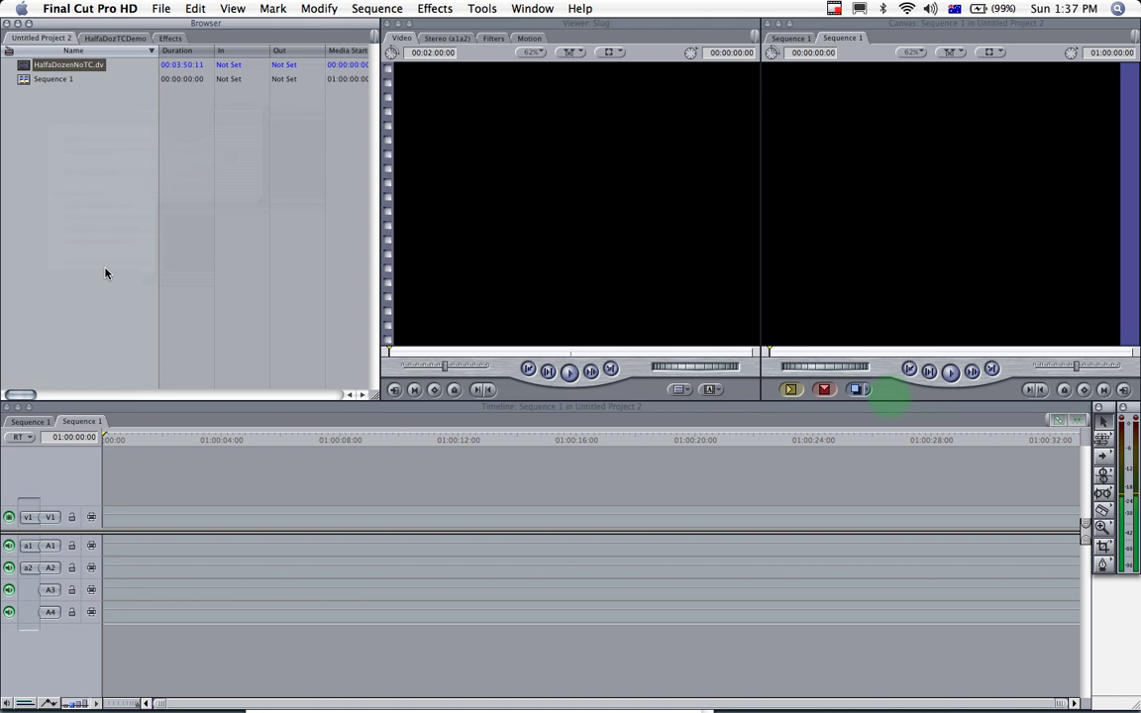
Overwrite HalfaDozenNoTC.dv into Sequence 1, then play it from the start to check
click(55, 65)
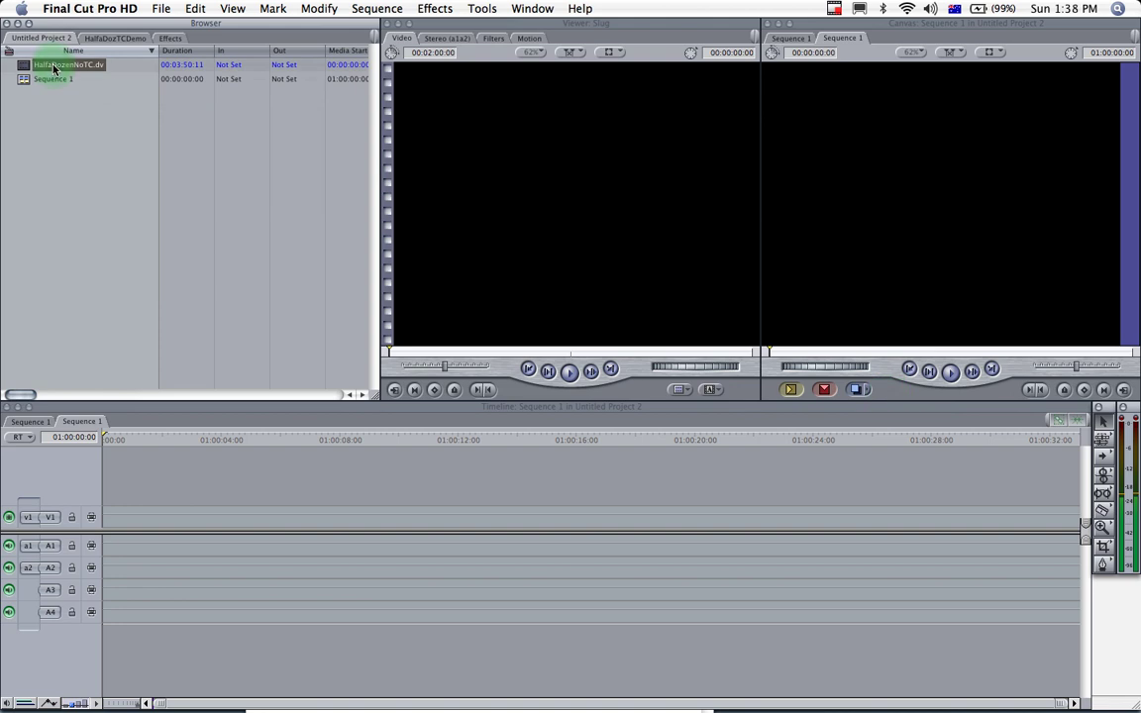
drag(111, 67, 895, 160)
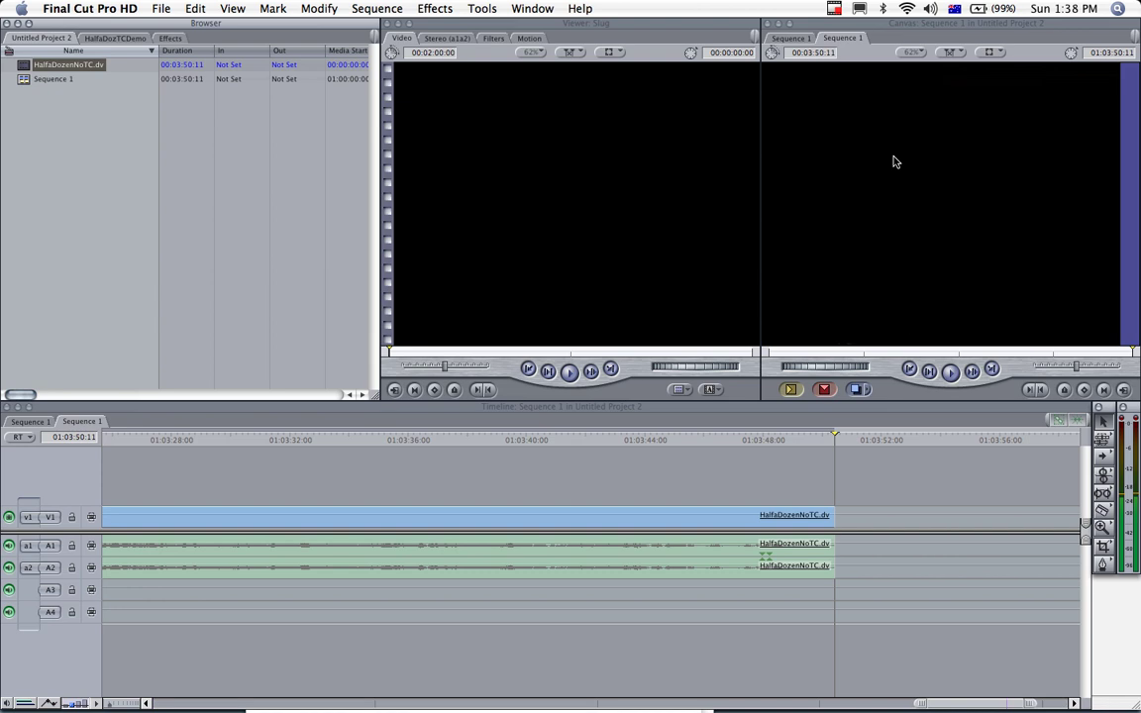
click(911, 368)
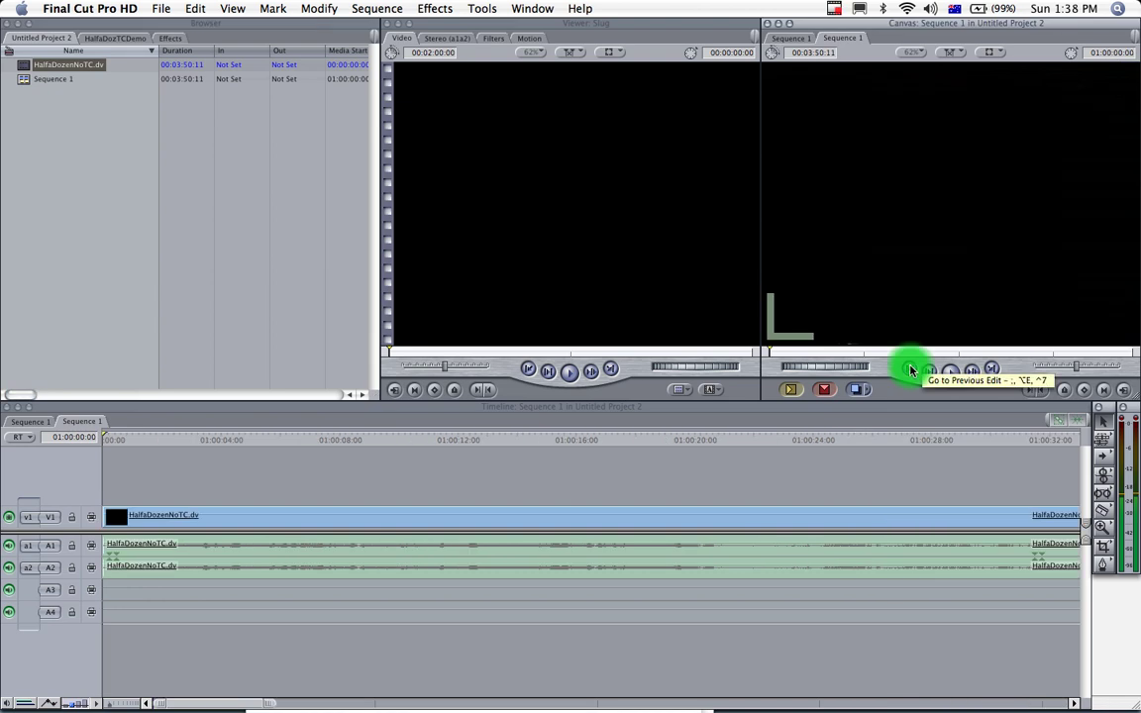
click(951, 373)
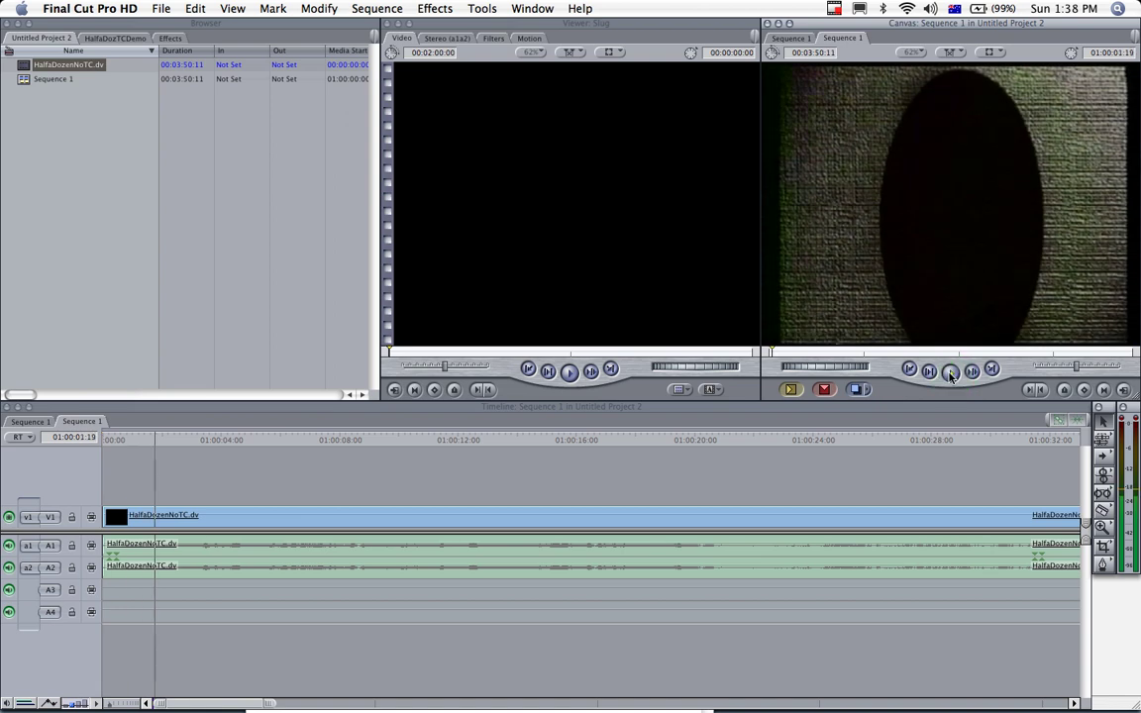
click(951, 374)
click(911, 368)
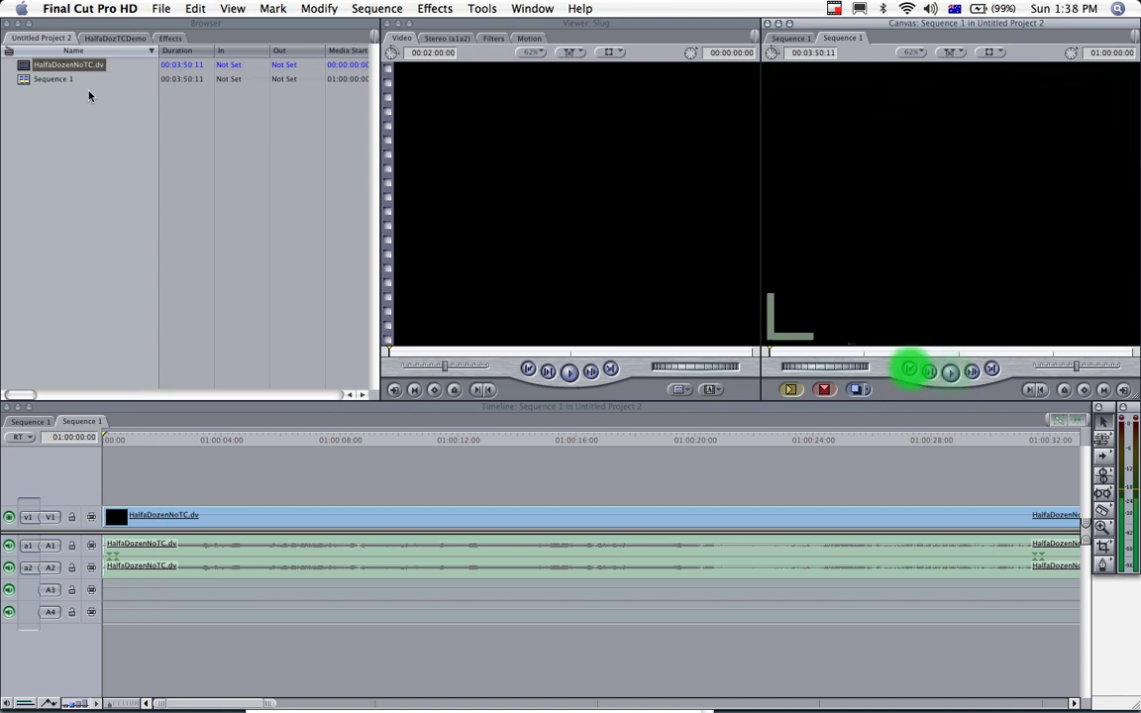
Apply the Timecode Generator filter from Video Filters > Video to the sequence clip
click(170, 40)
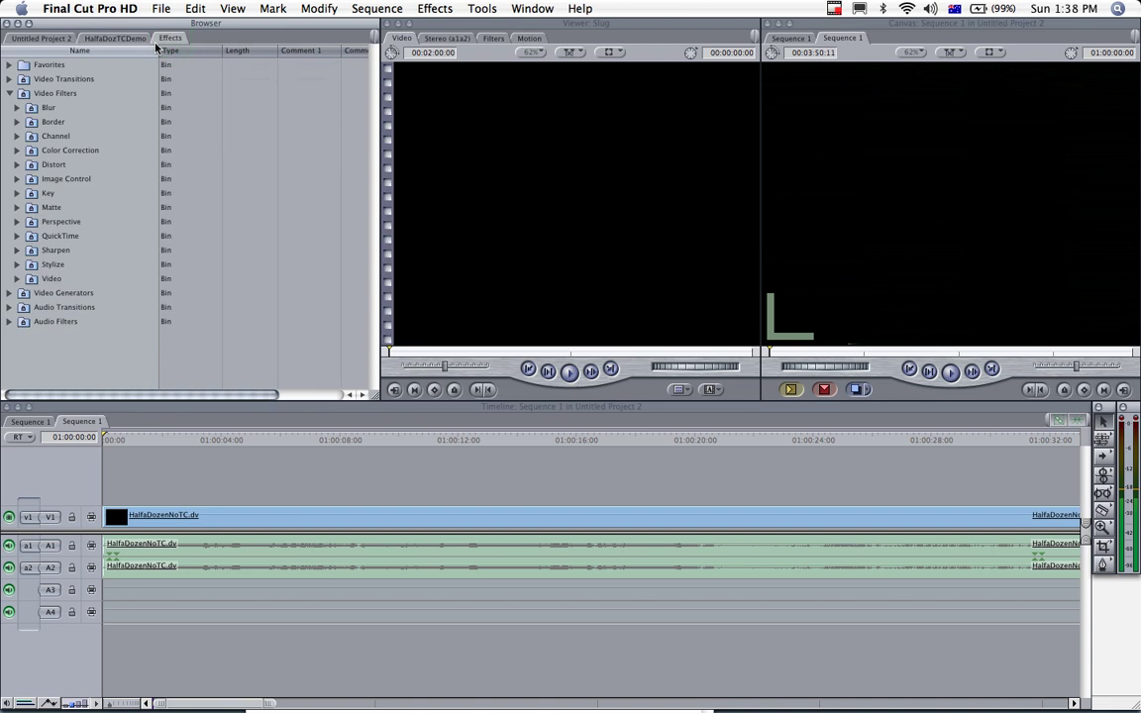
click(7, 96)
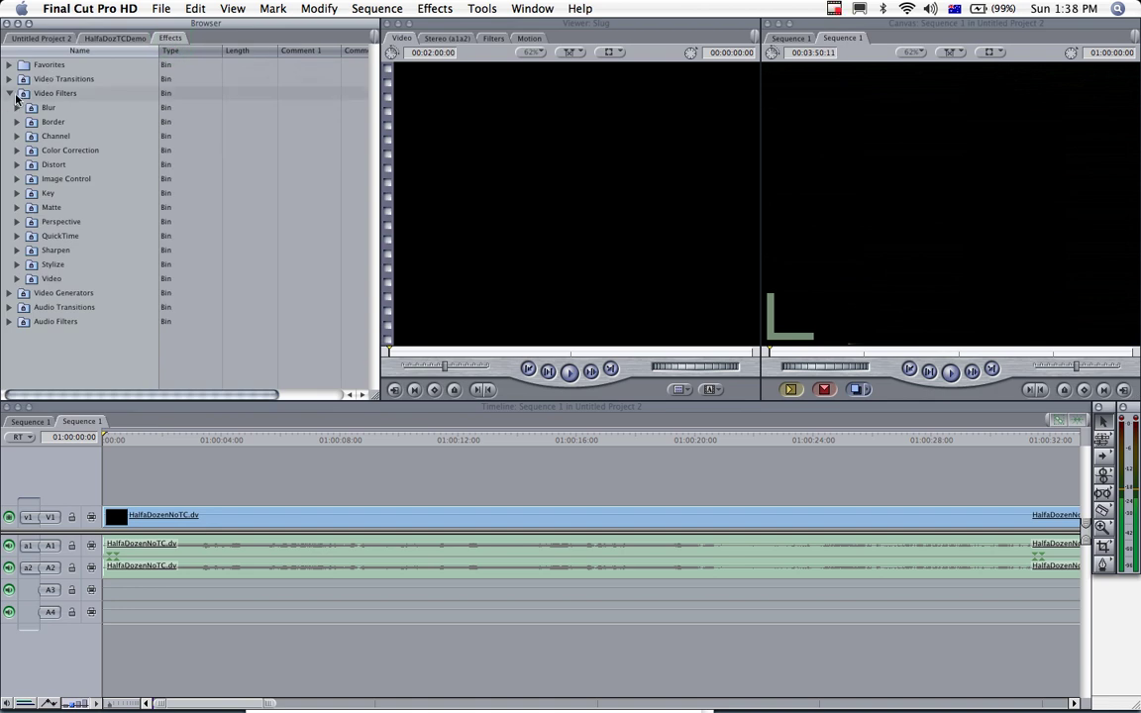
click(15, 279)
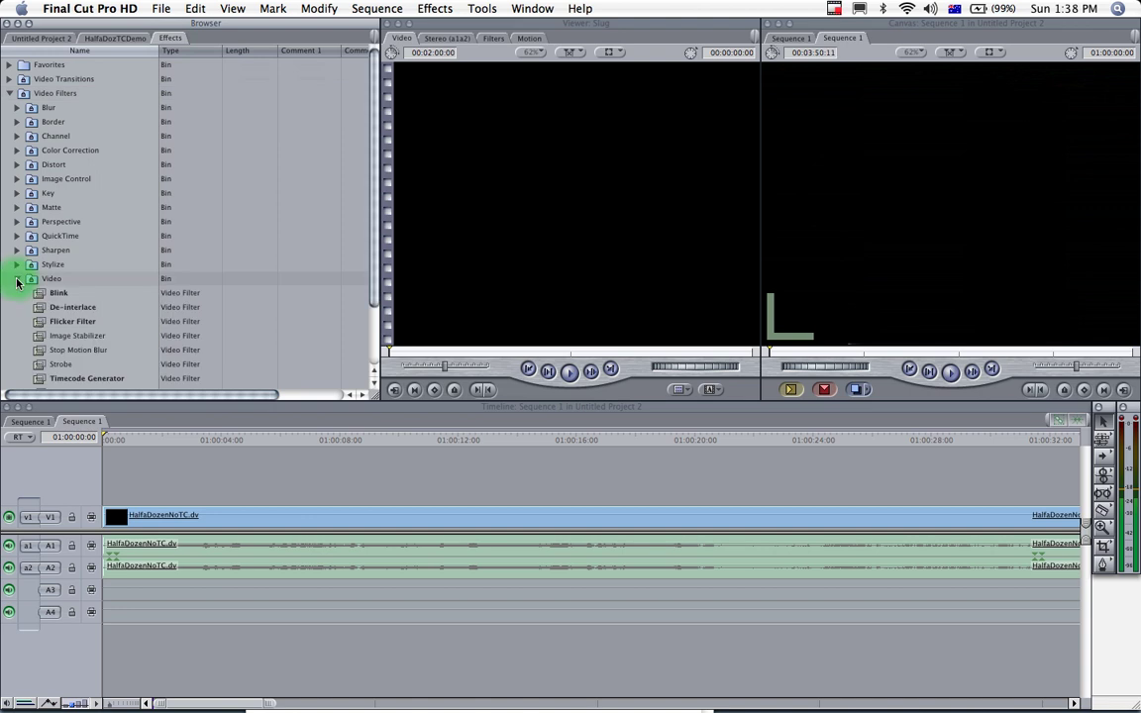
scroll(46, 272, down, 3)
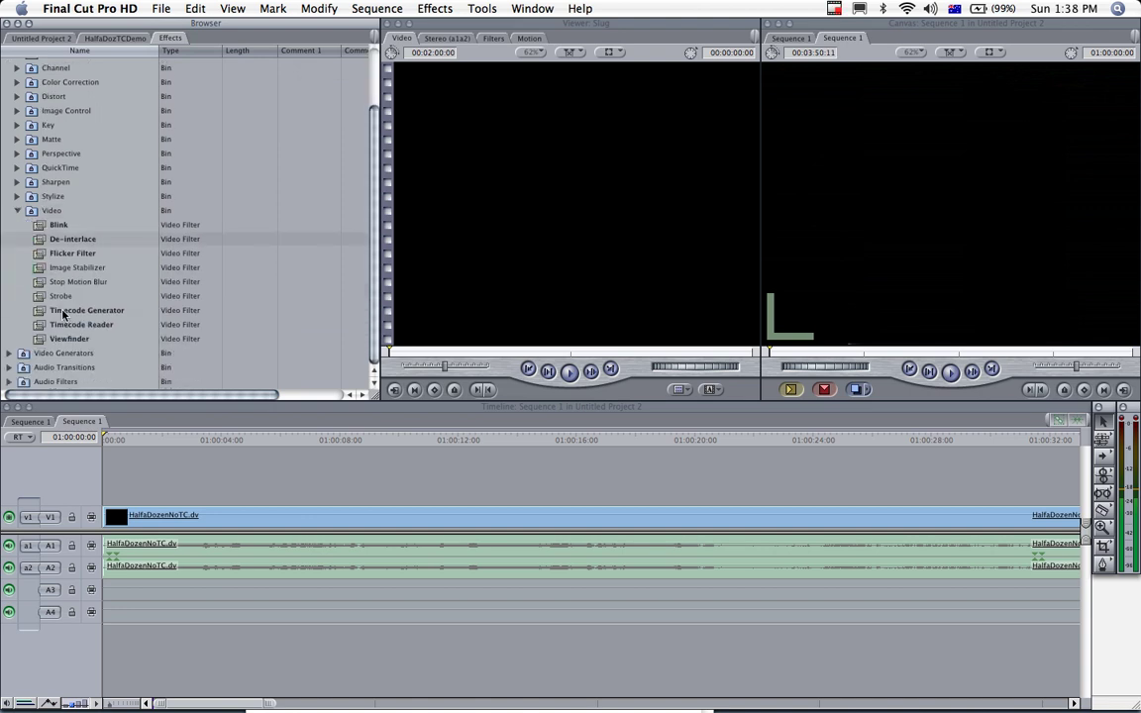
drag(64, 316, 899, 216)
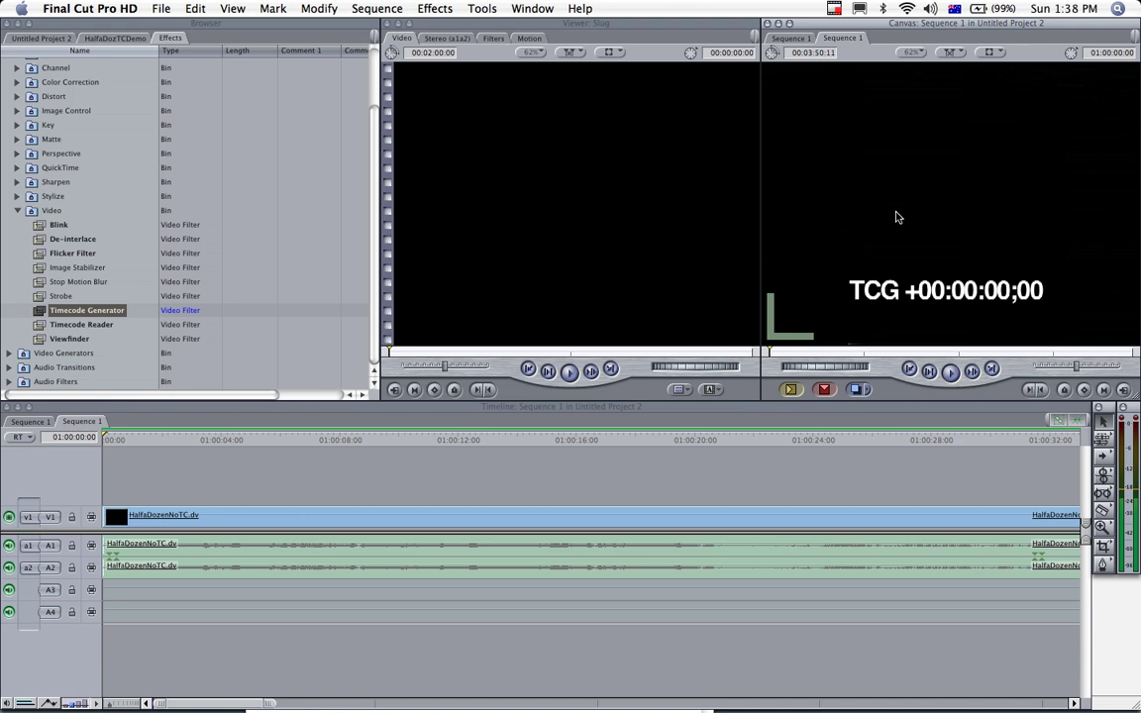
Set the clip's Timecode Generator format to 25fps in the Filters tab
click(496, 38)
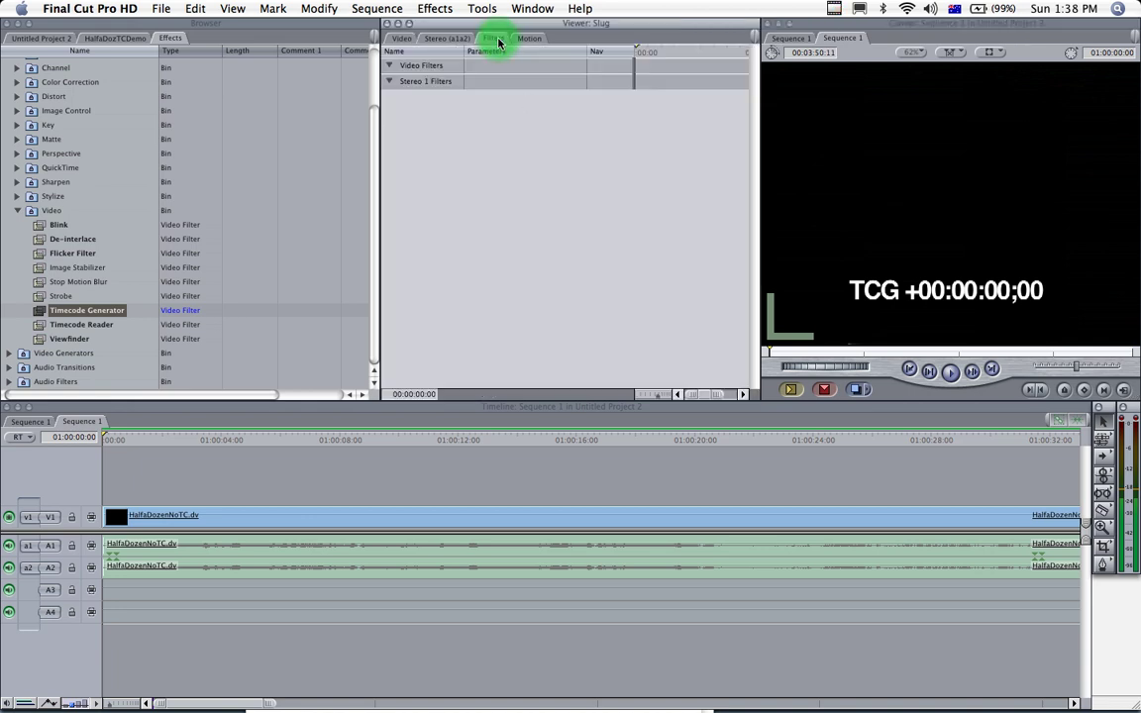
click(966, 263)
double_click(966, 264)
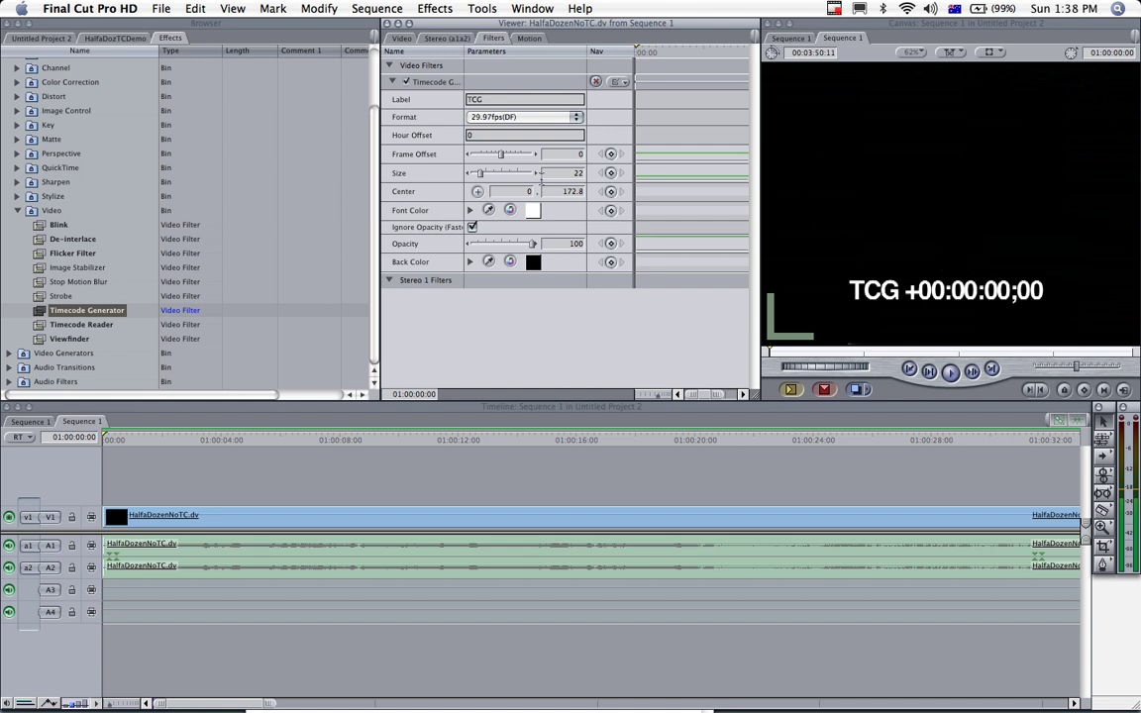
click(578, 117)
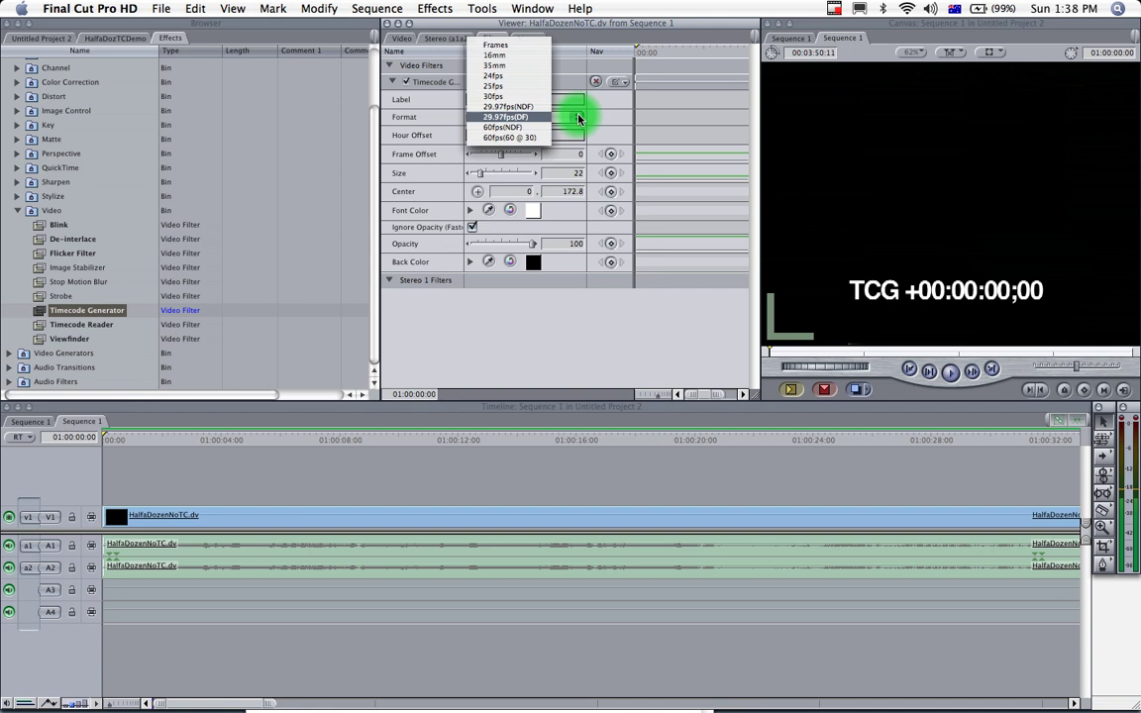
click(515, 87)
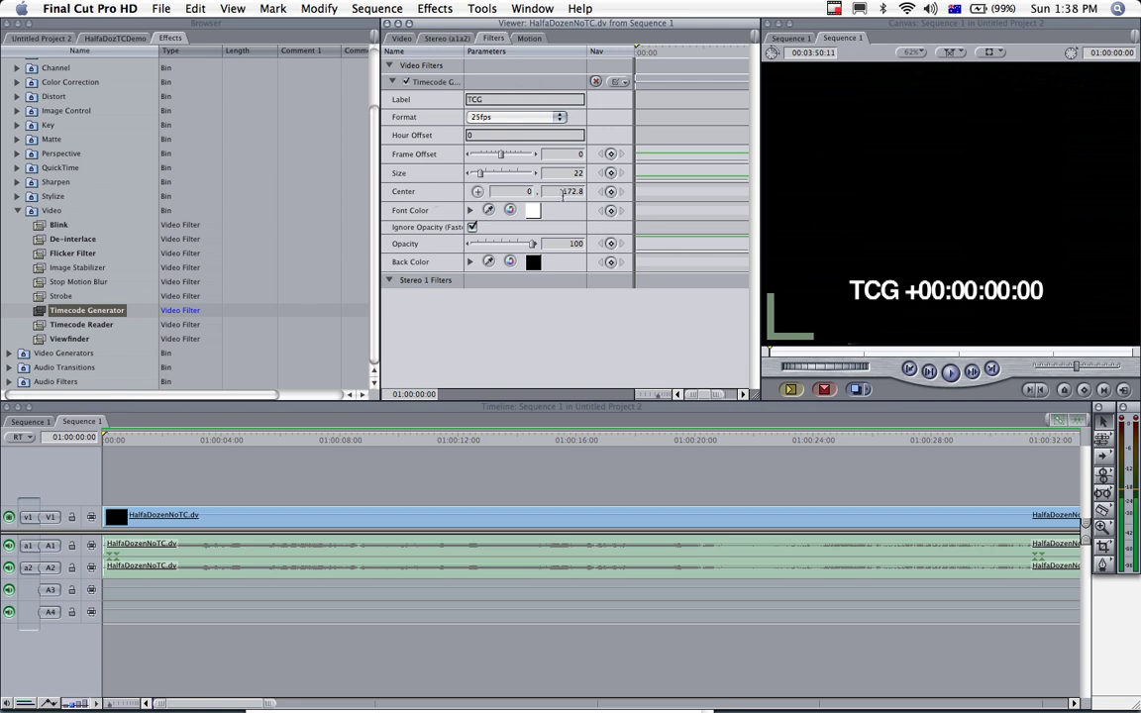
Set the timecode window's Center Y to 240 and its Size to 20
click(564, 191)
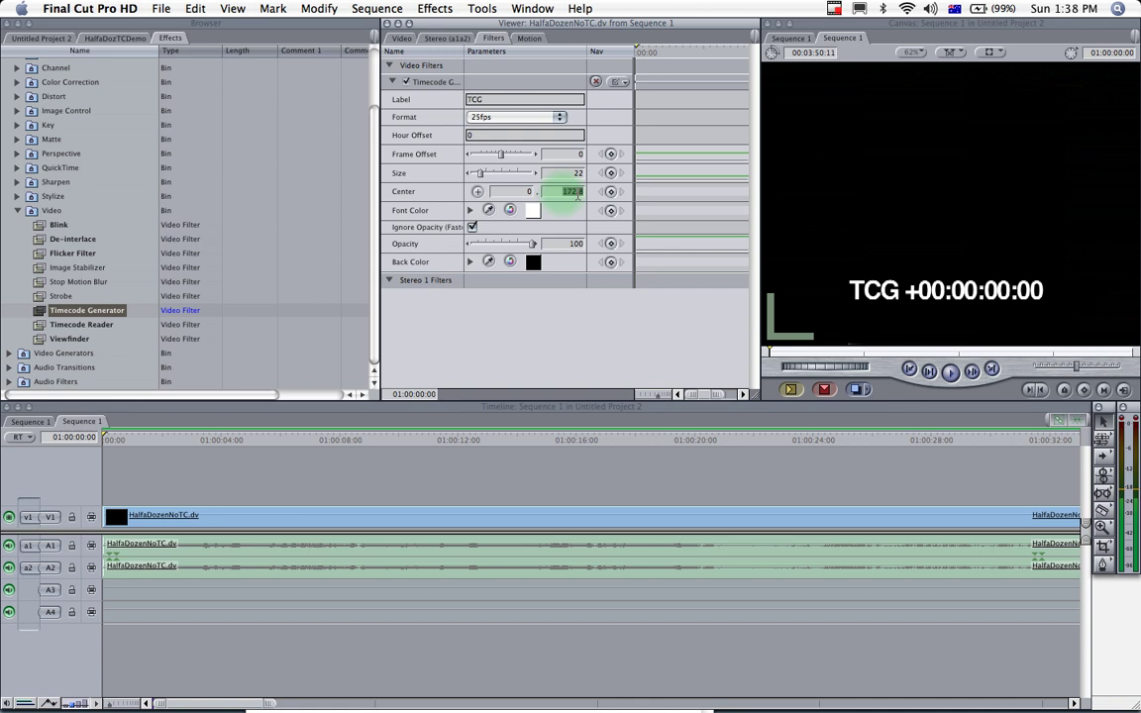
text(24)
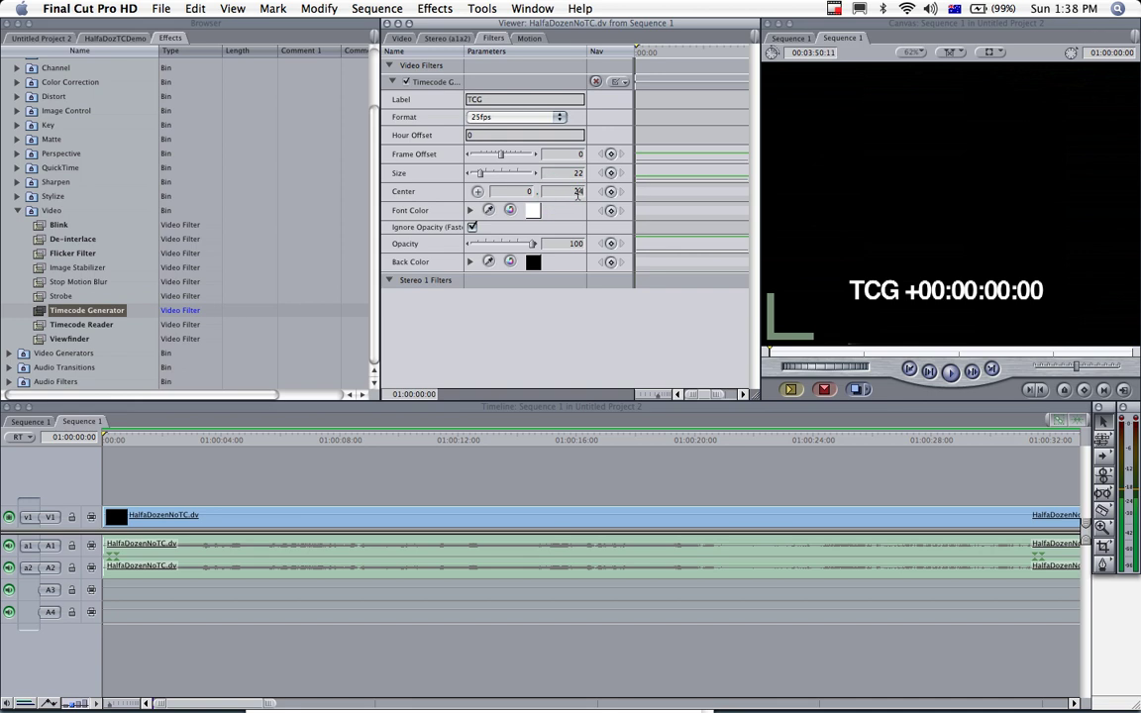
text(0)
key(Return)
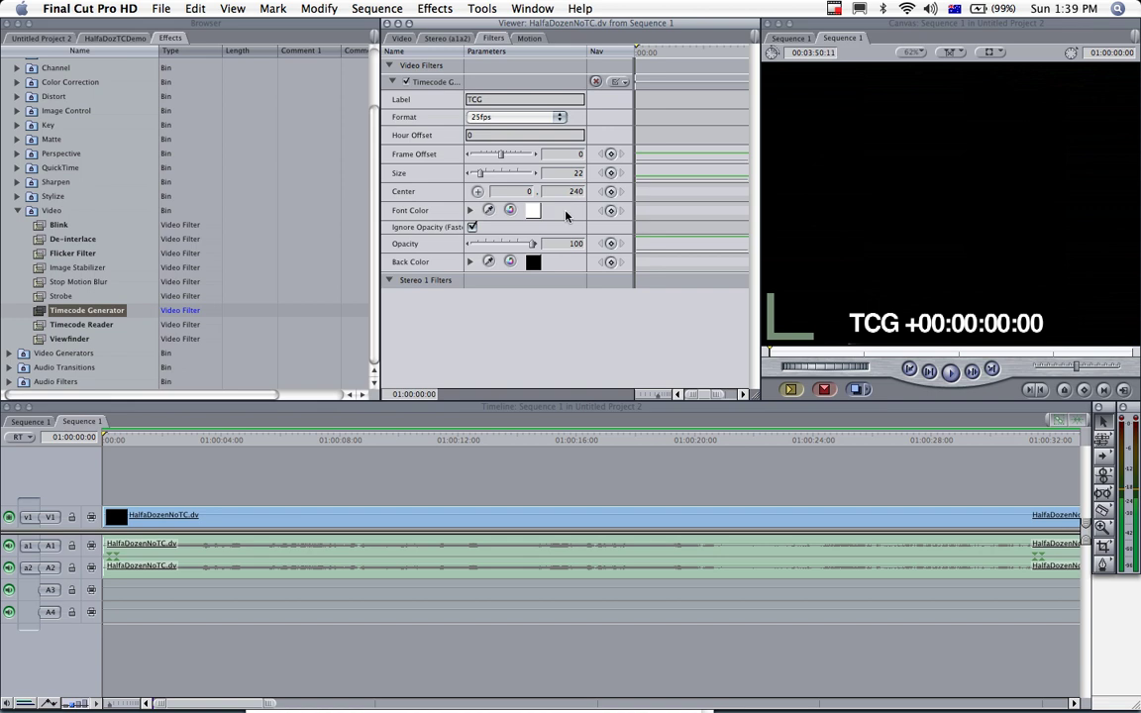
click(572, 174)
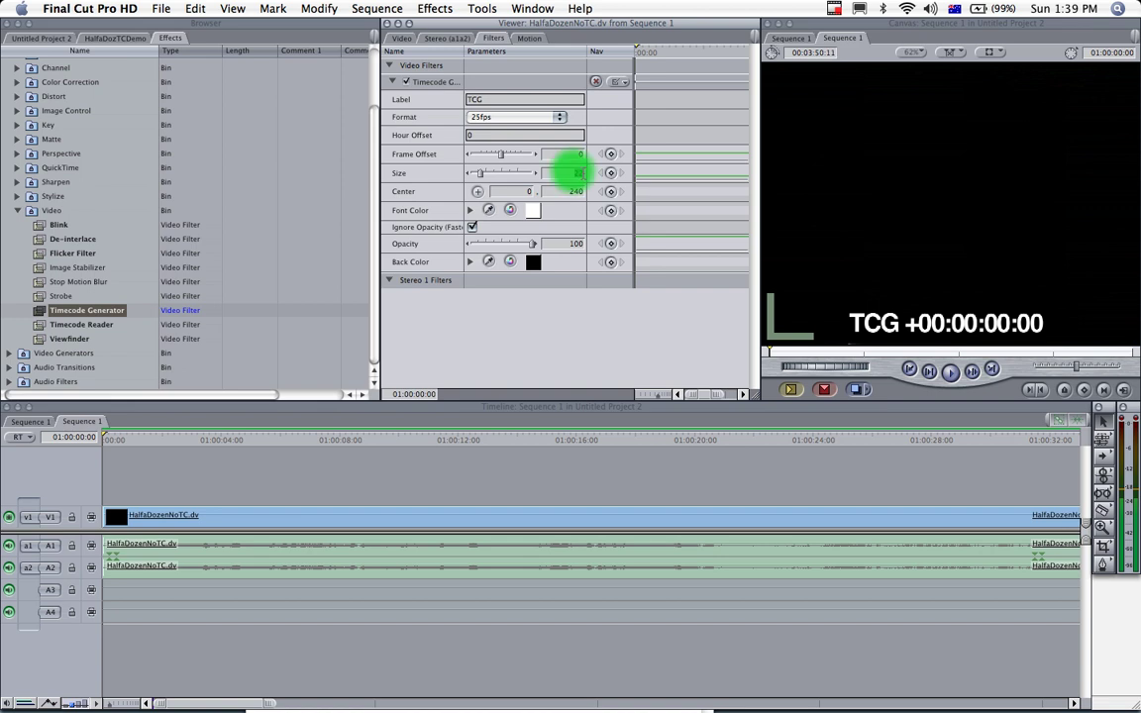
text(20)
key(Return)
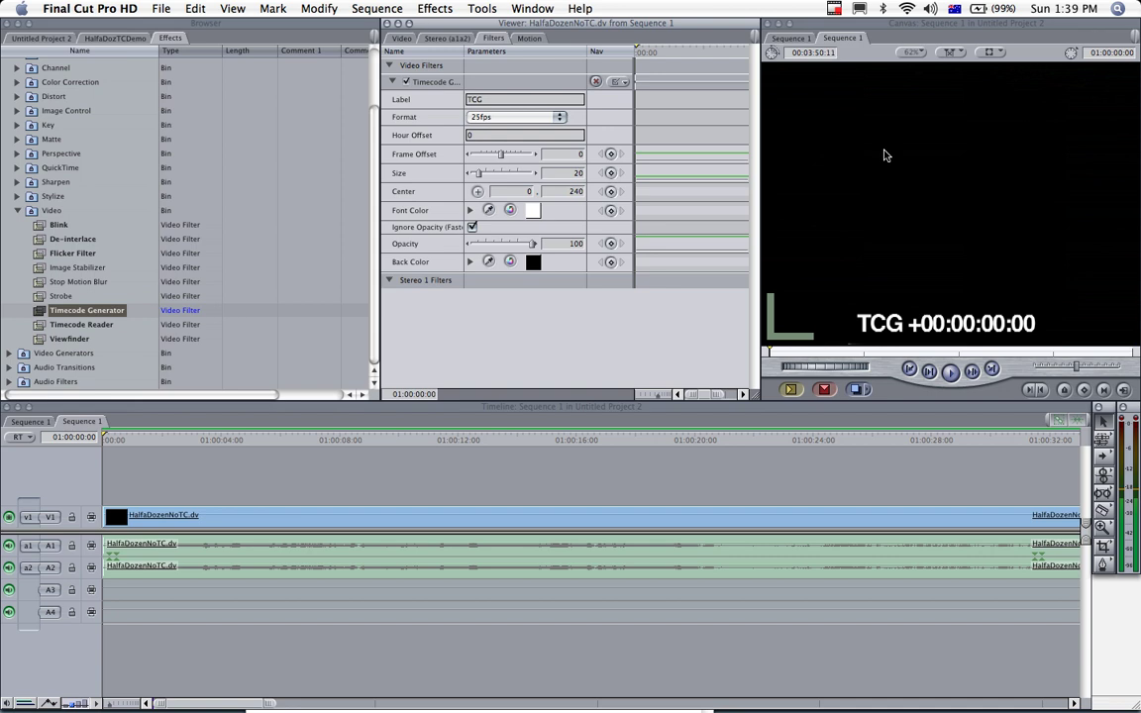
Set the Timecode Generator Hour Offset to 1, then play and step frames to verify
click(482, 135)
text(1)
key(Return)
key(space)
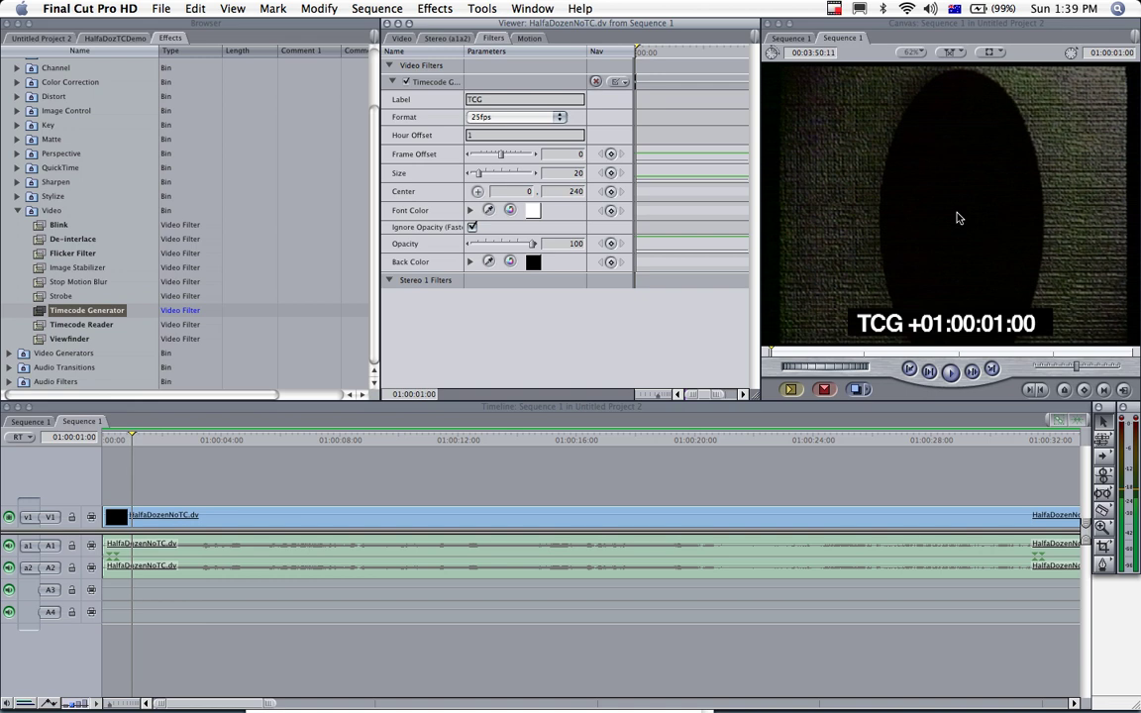
key(Left)
key(Right)
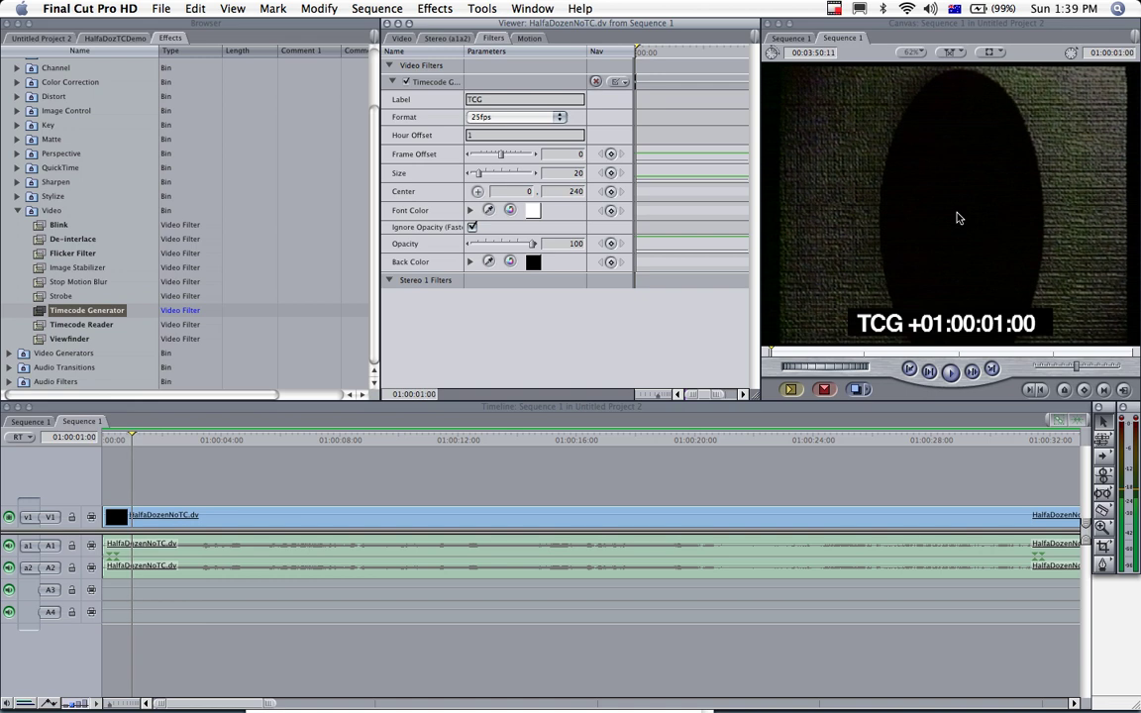
Mark an In point at the clip's first frame and an Out point at its last
click(907, 370)
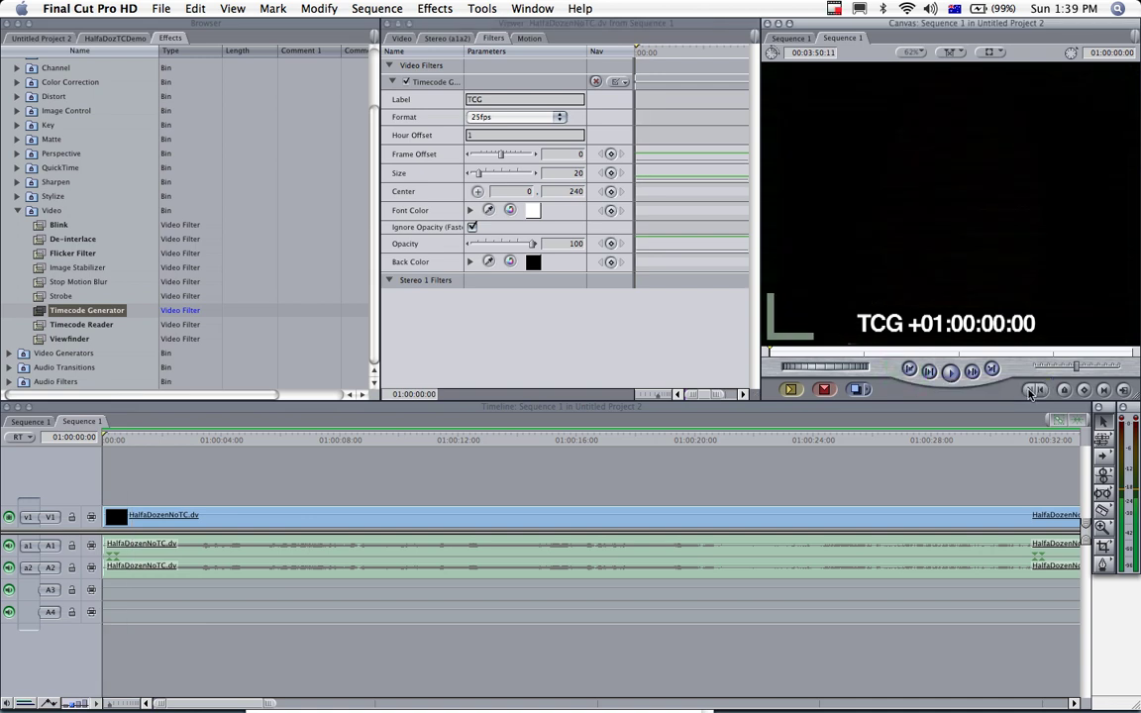
click(1031, 391)
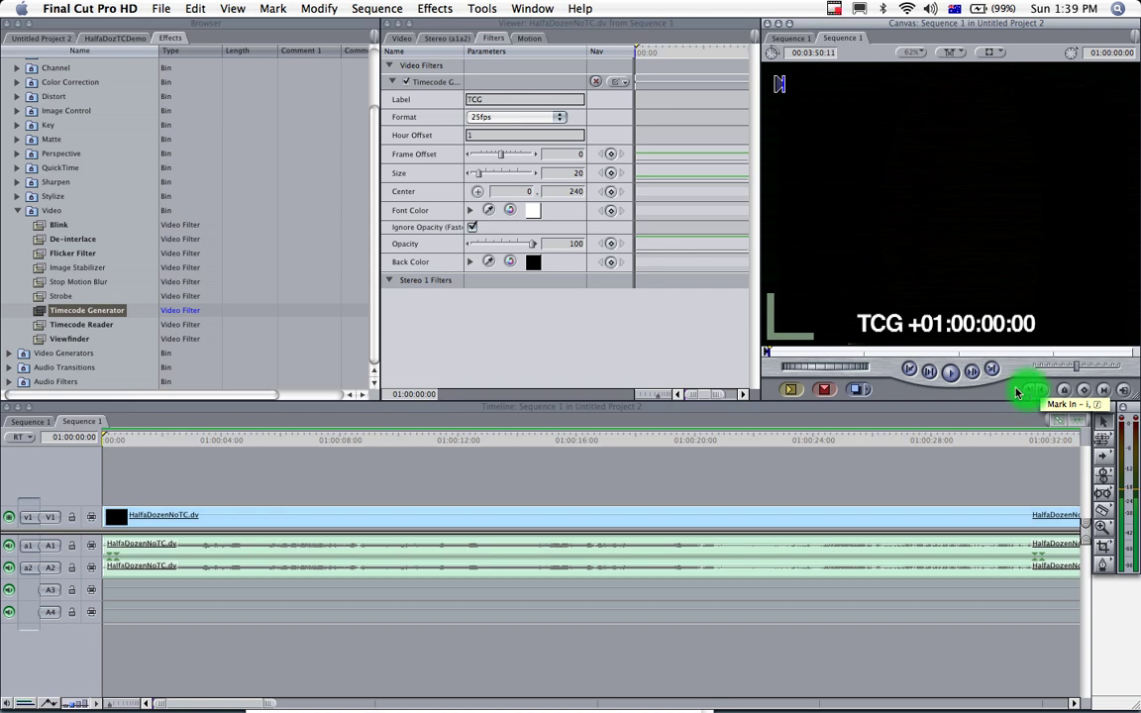
click(993, 370)
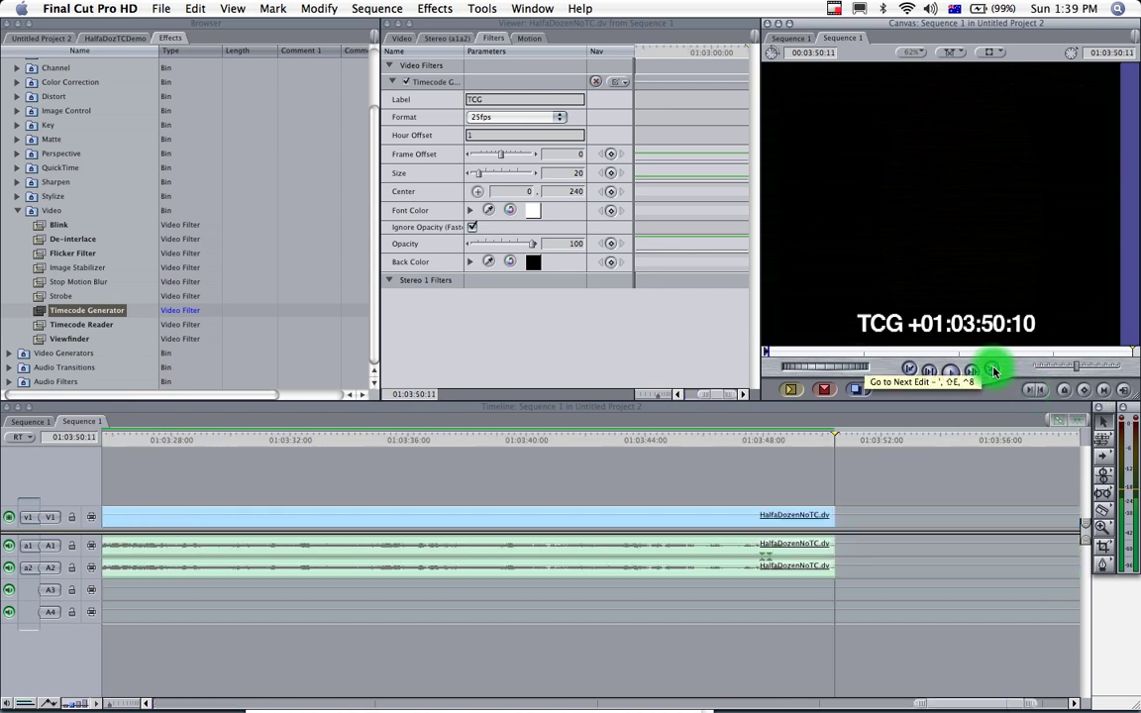
click(1045, 396)
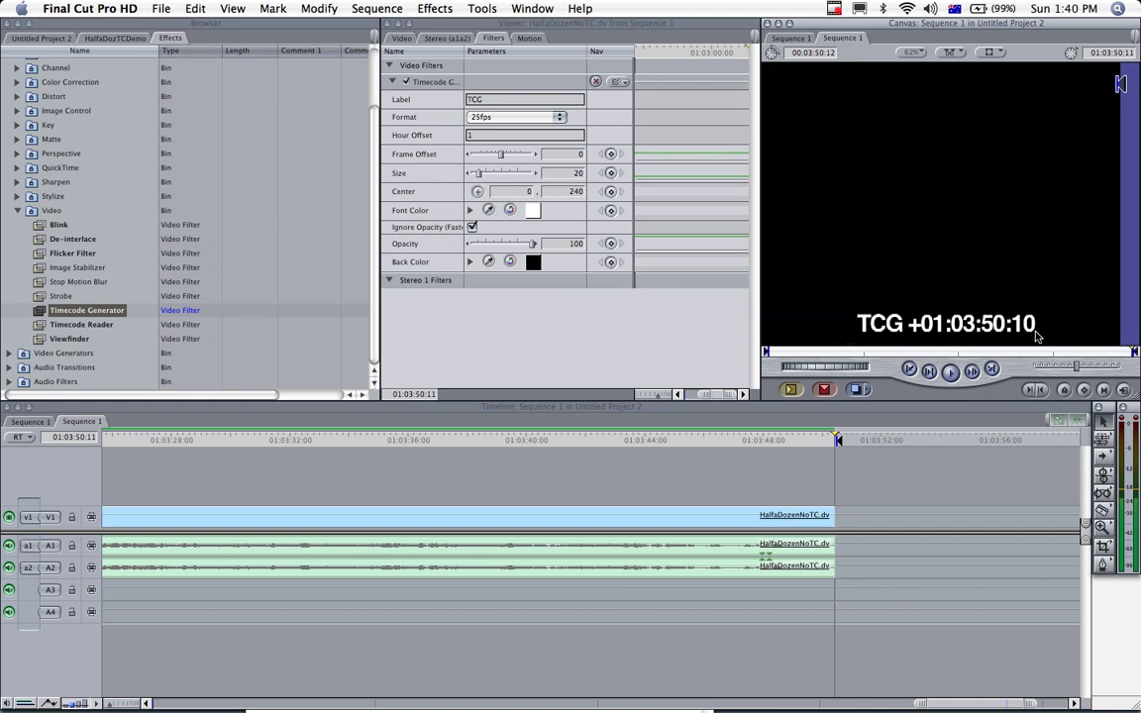
Start exporting Sequence 1 with File > Export > QuickTime Movie
click(159, 9)
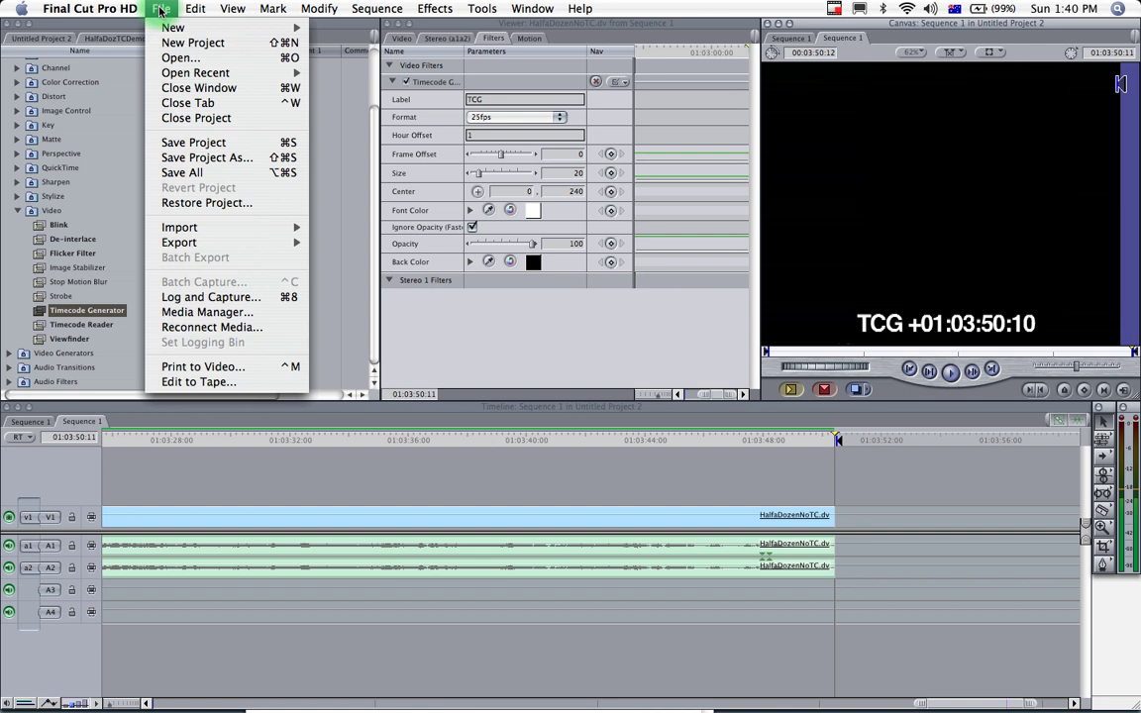
mouse_move(193, 242)
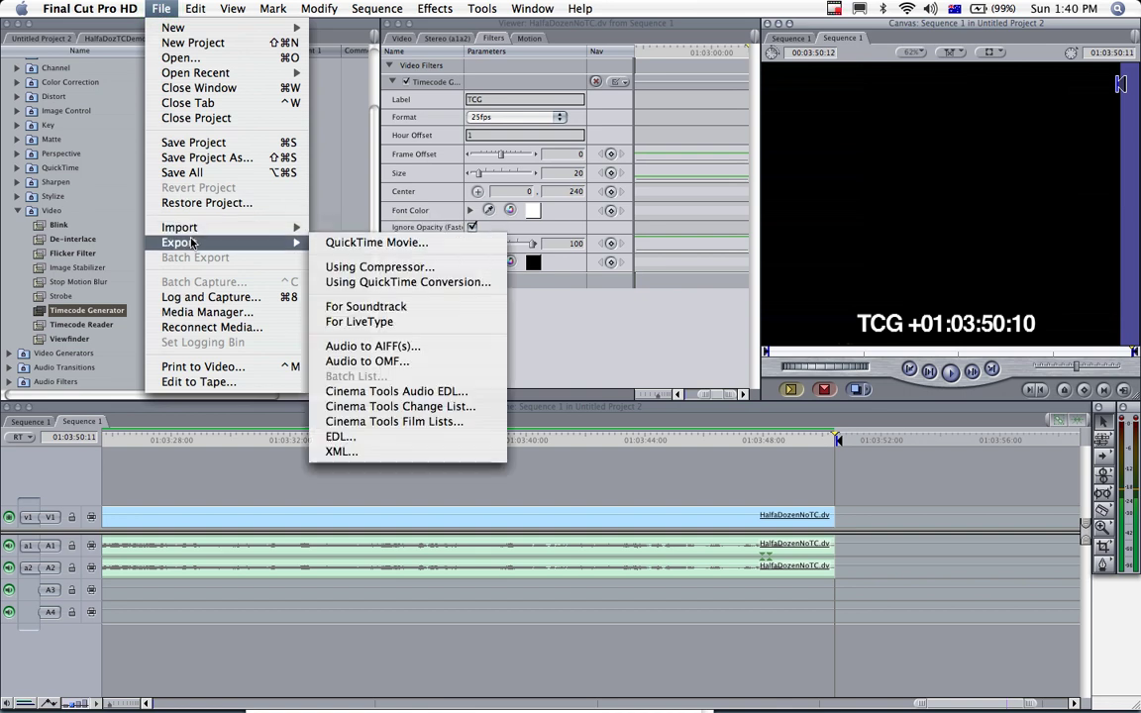
click(357, 244)
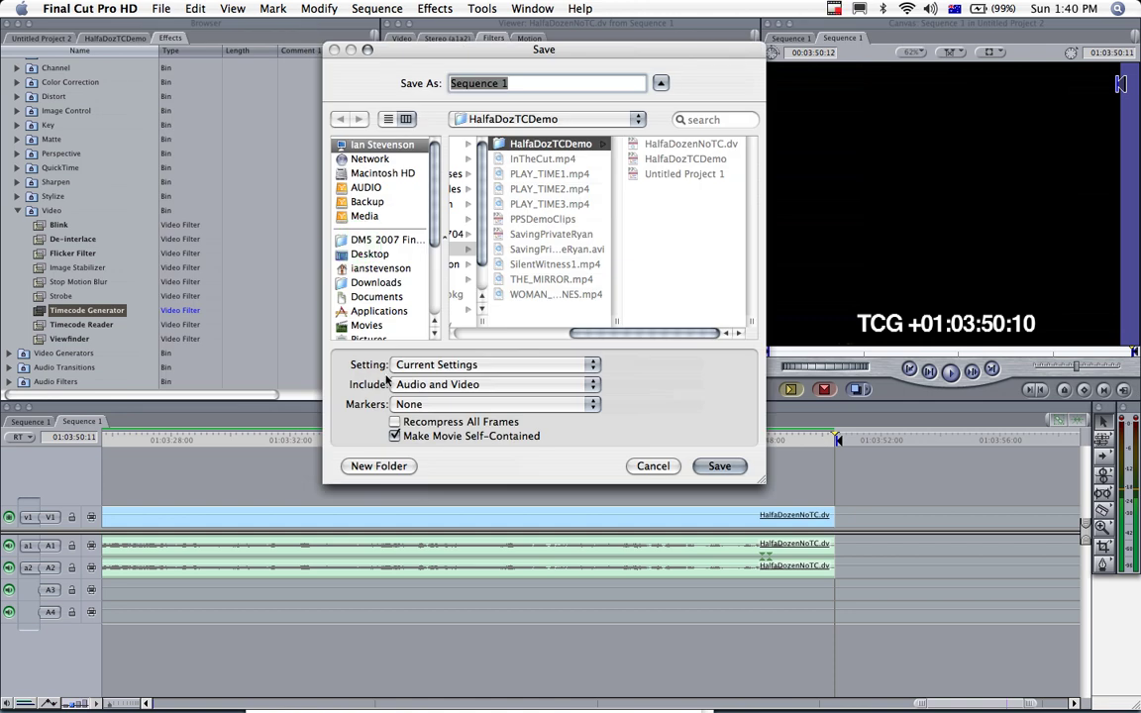
Choose the DV PAL 48 kHz export preset and name the file HalfaDozenTC.dv
click(477, 369)
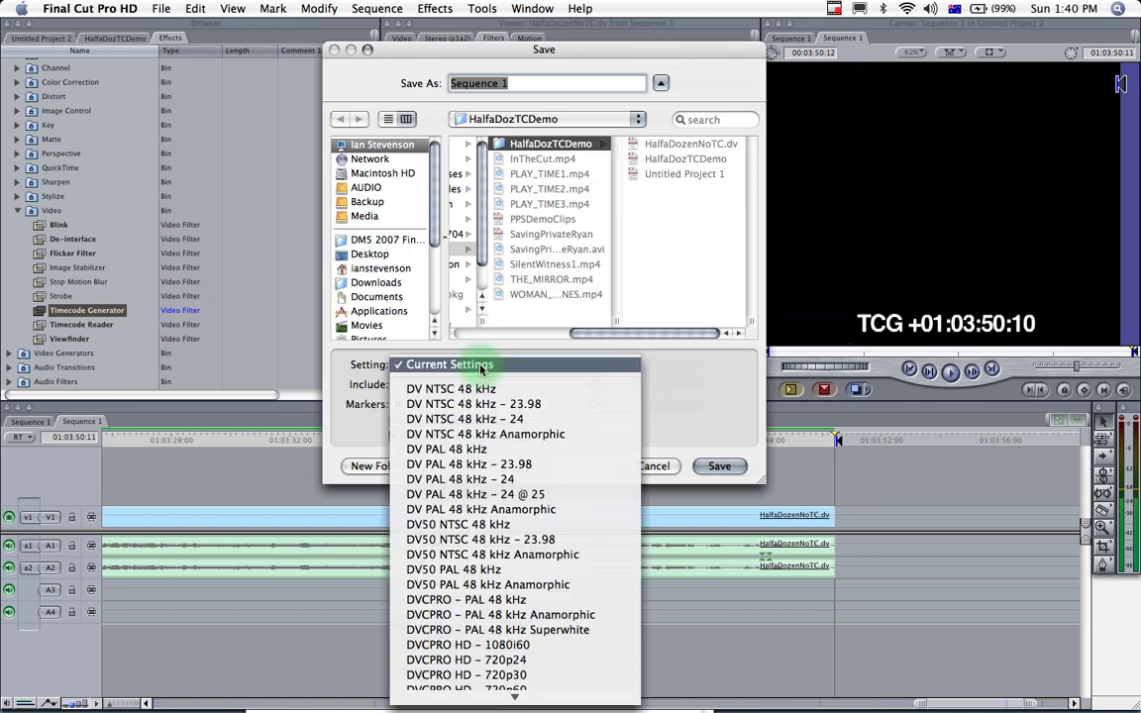
click(471, 451)
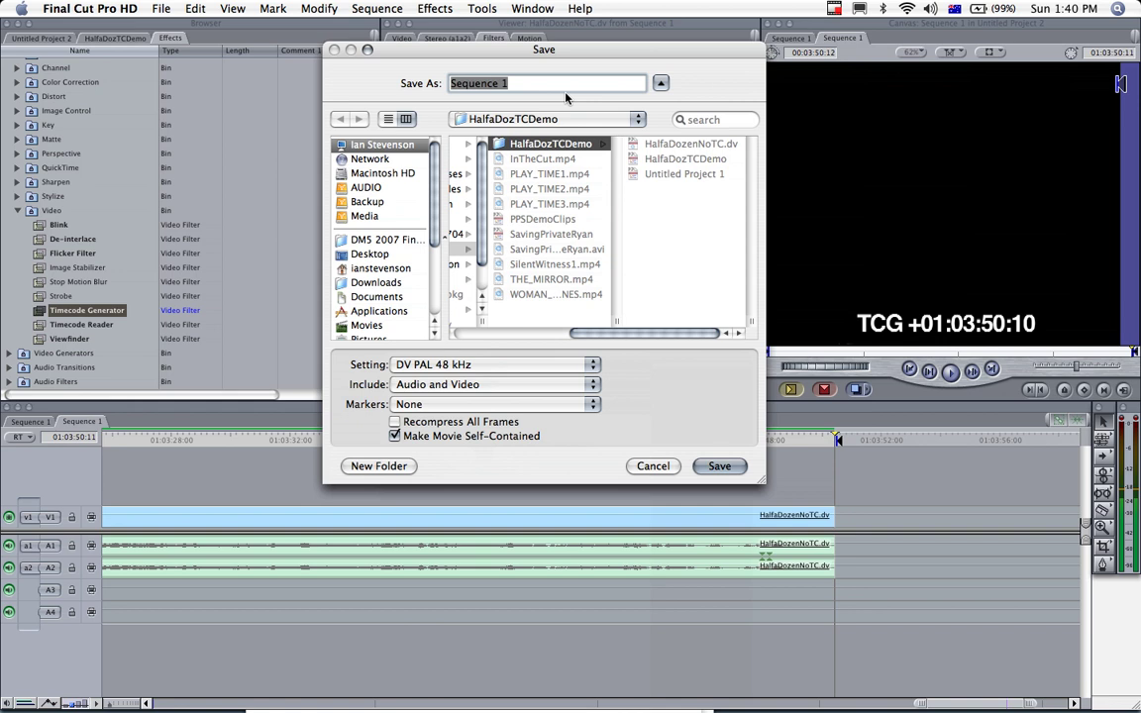
click(670, 147)
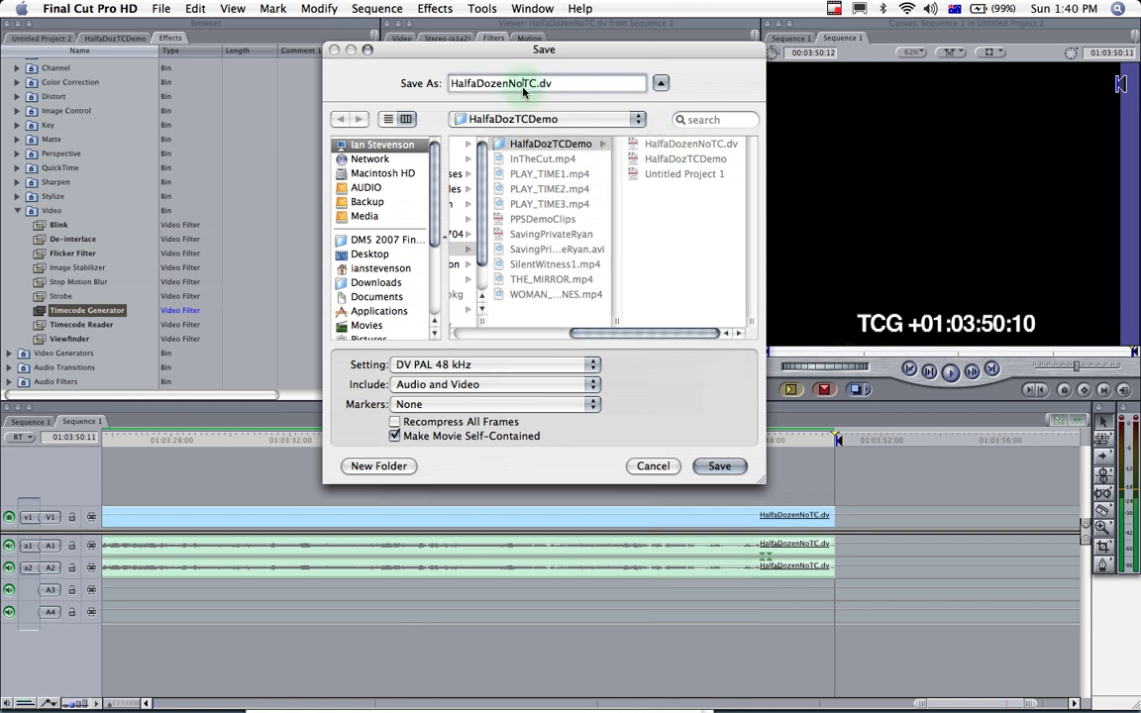
click(524, 88)
key(BackSpace)
key(BackSpace)
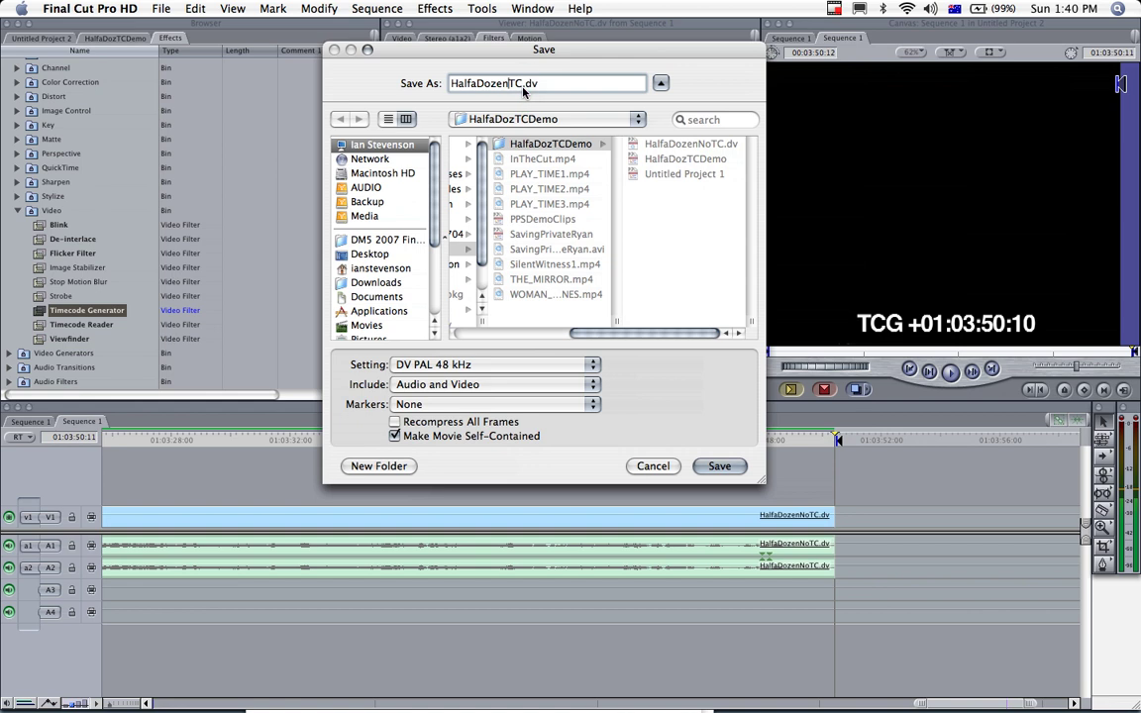